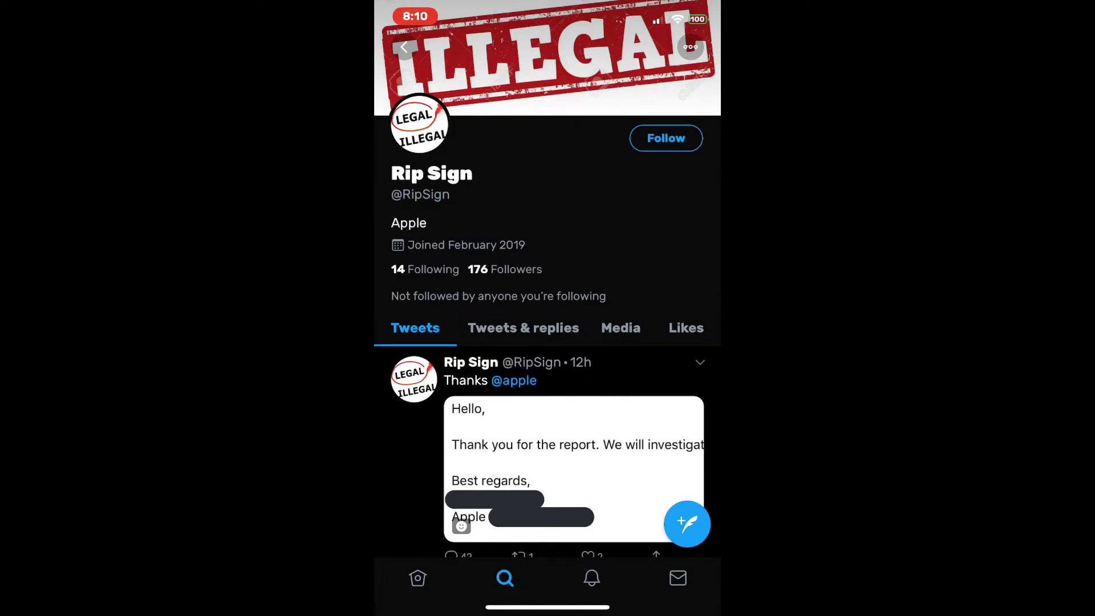
pyautogui.scroll(-2, 547, 342)
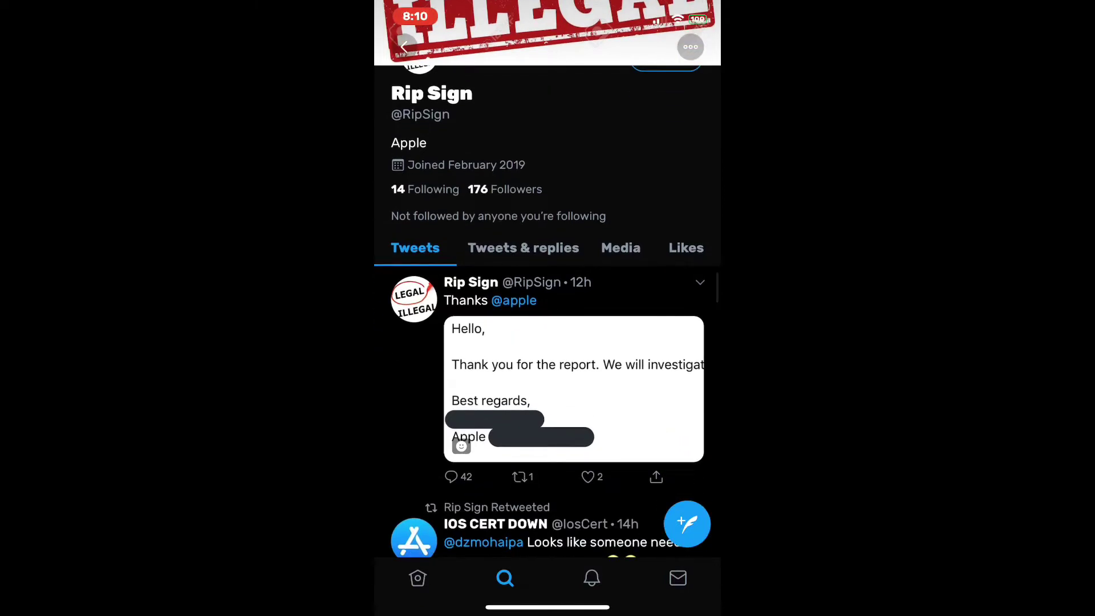
pyautogui.scroll(2, 548, 342)
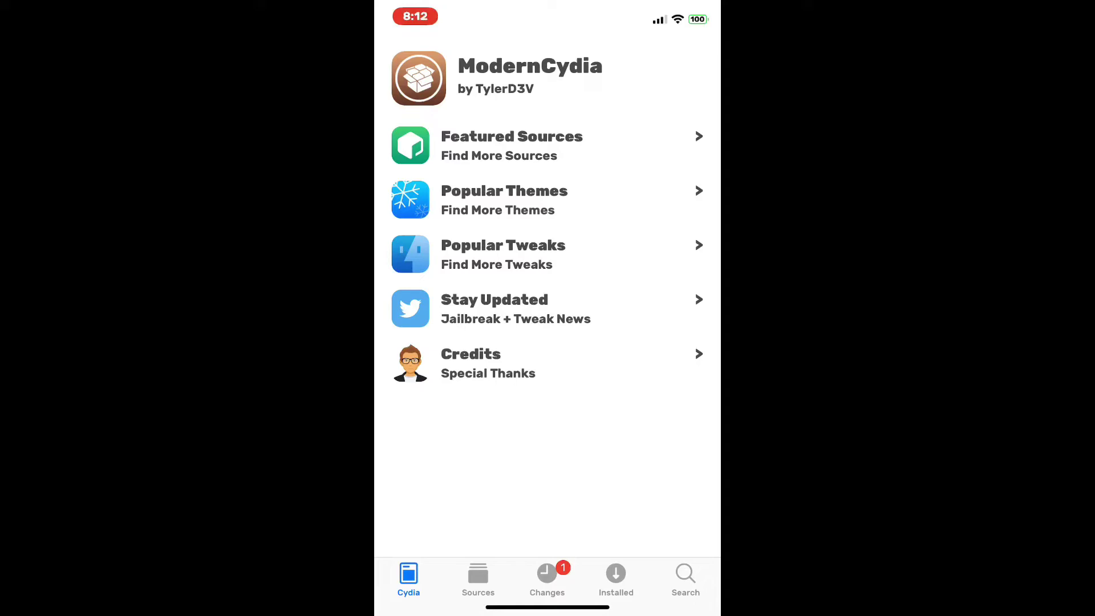
# Step: Scroll the installed packages, then search for Reprovision and open its 0.4.2 Details page
pyautogui.click(616, 580)
pyautogui.moveTo(714, 352); pyautogui.dragTo(714, 169)
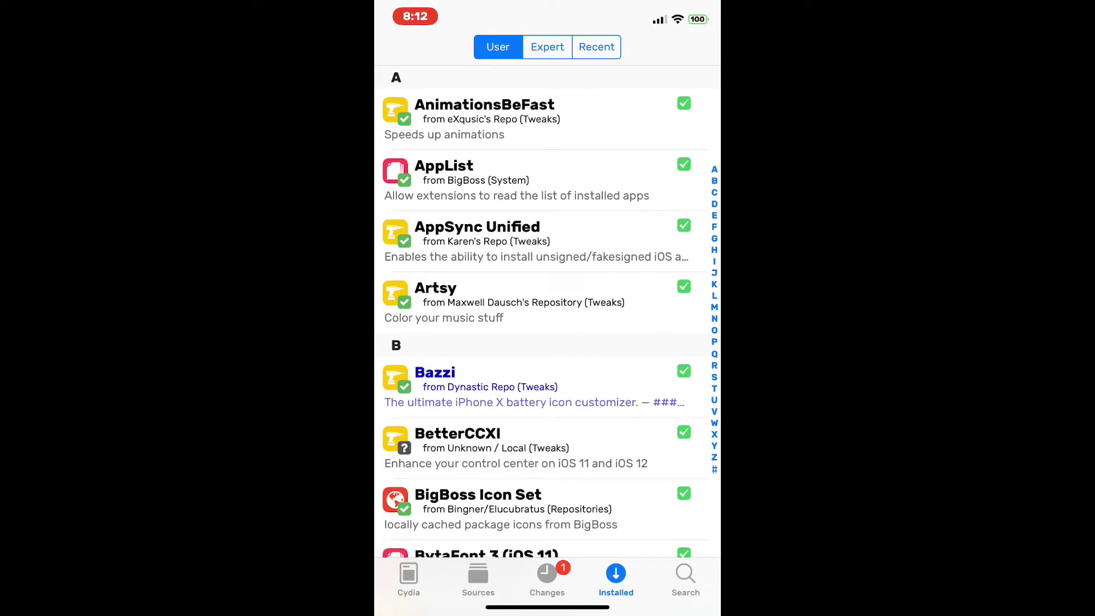
pyautogui.click(685, 580)
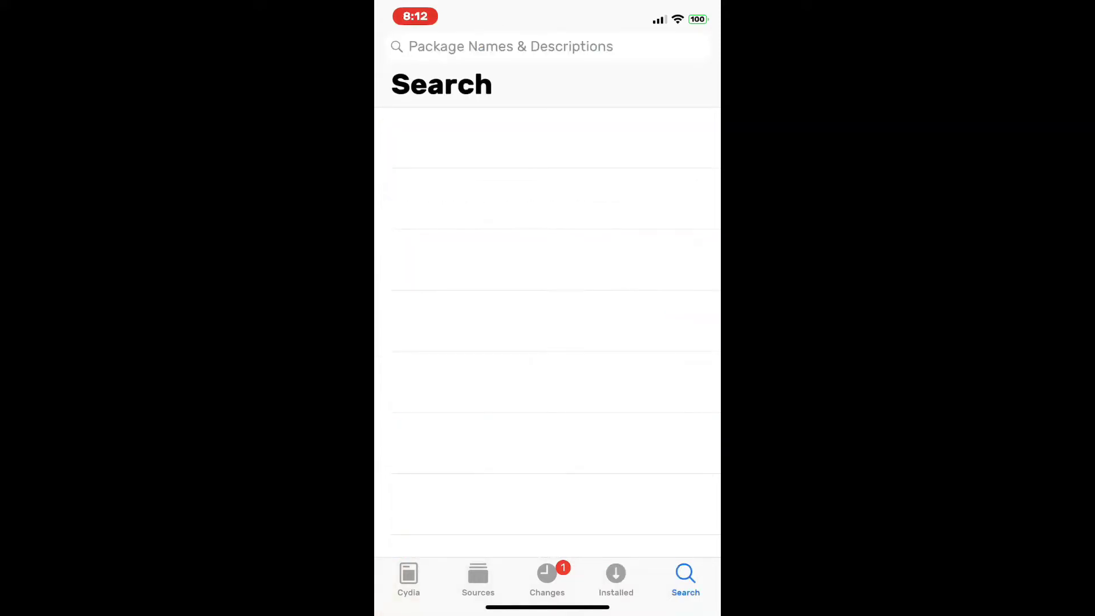
pyautogui.click(511, 46)
pyautogui.write('R')
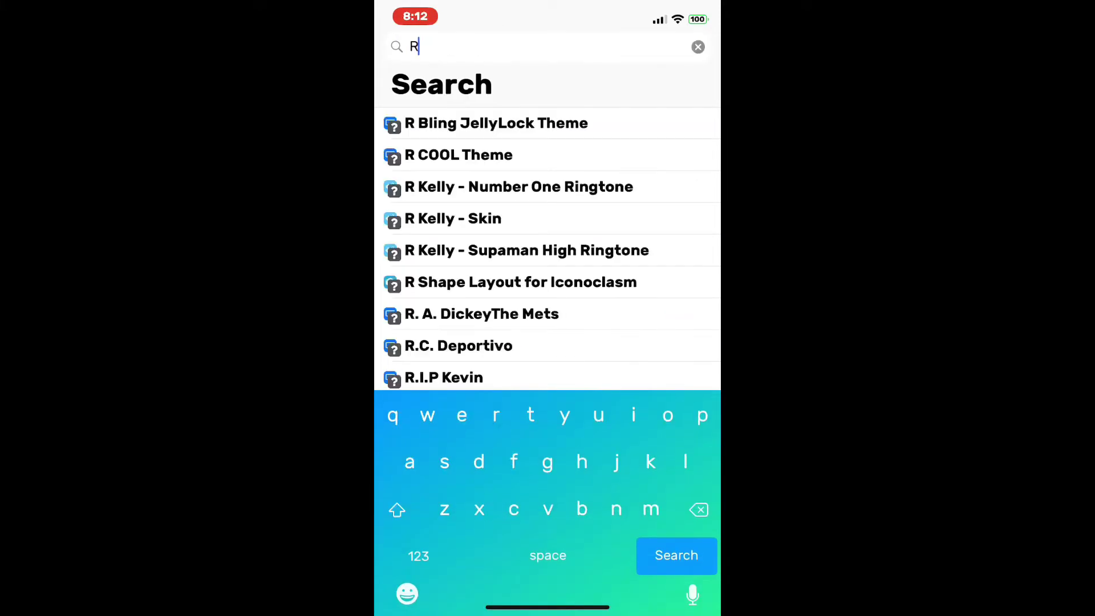
pyautogui.write('eprov')
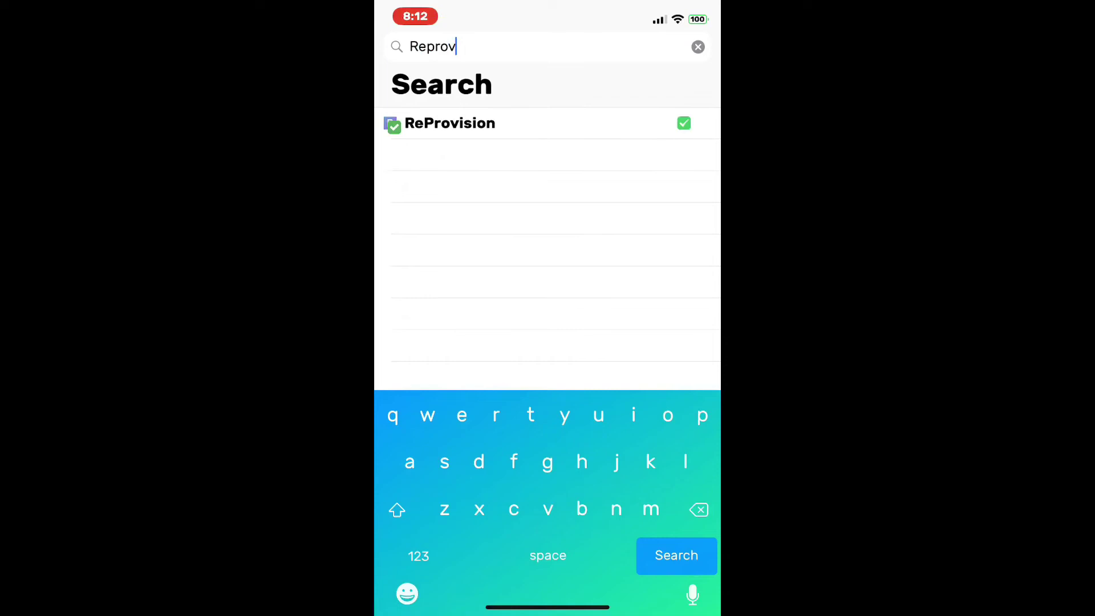
pyautogui.write('ision')
pyautogui.click(548, 123)
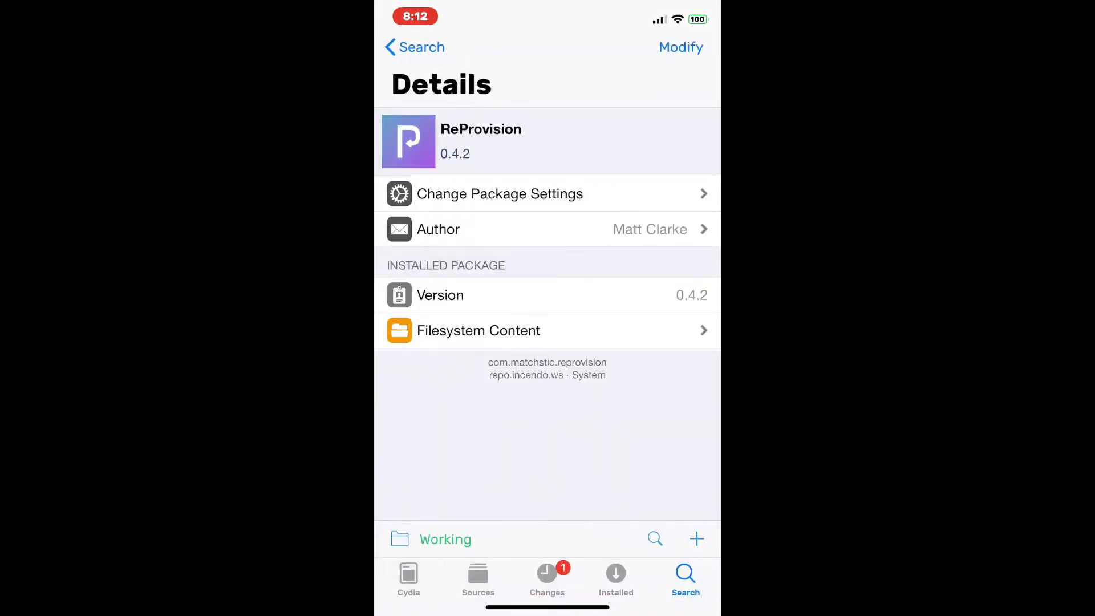
pyautogui.scroll(-8, 548, 342)
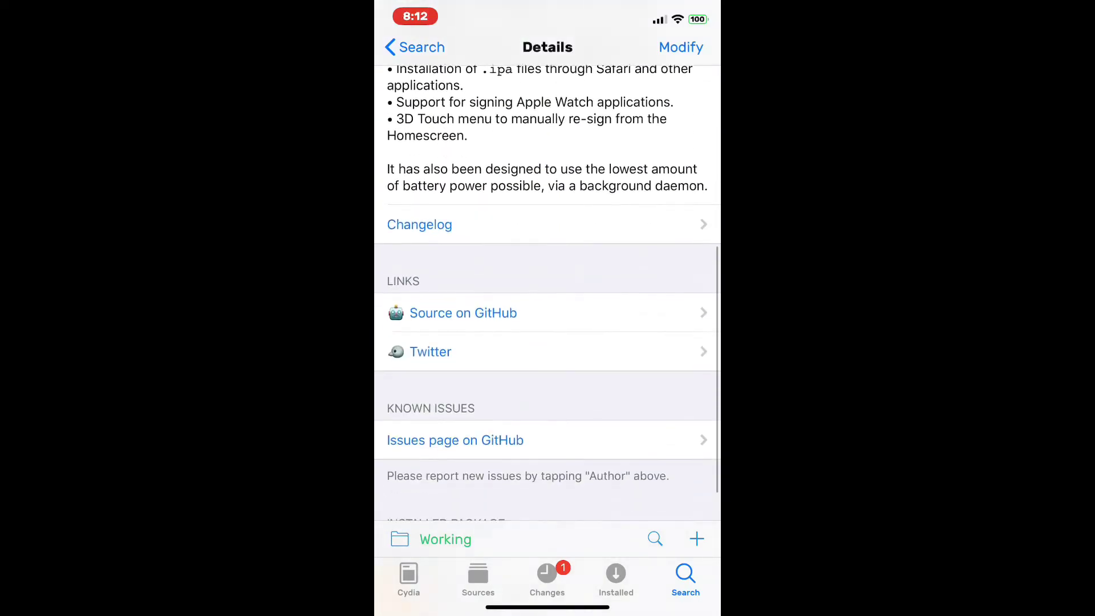
pyautogui.scroll(8, 548, 342)
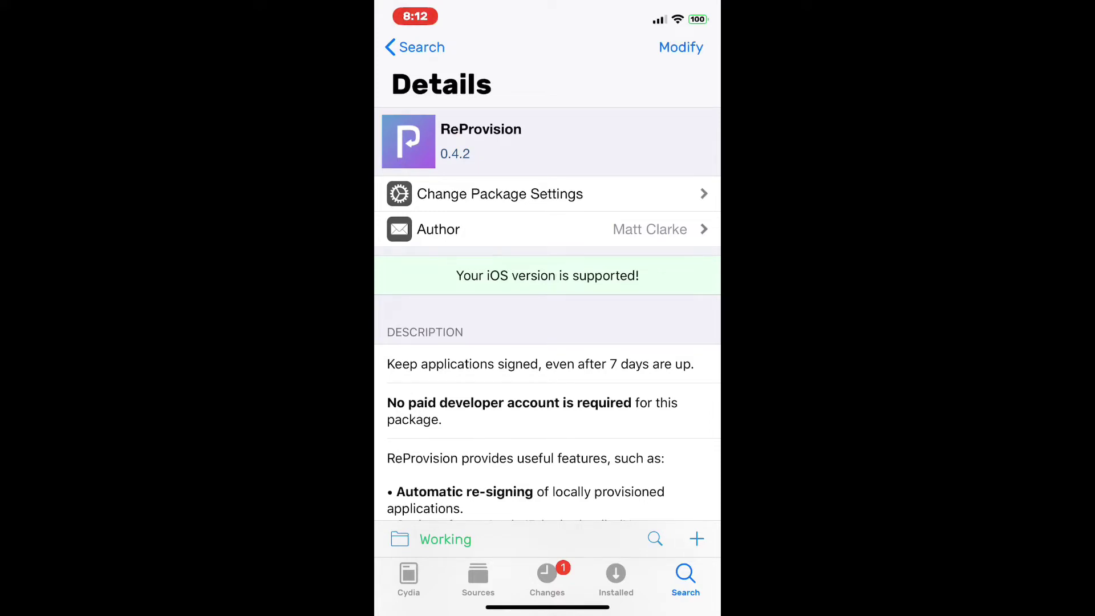
# Step: View ReProvision's reinstall, remove and downgrade options, cancel them, and close Cydia
pyautogui.click(681, 48)
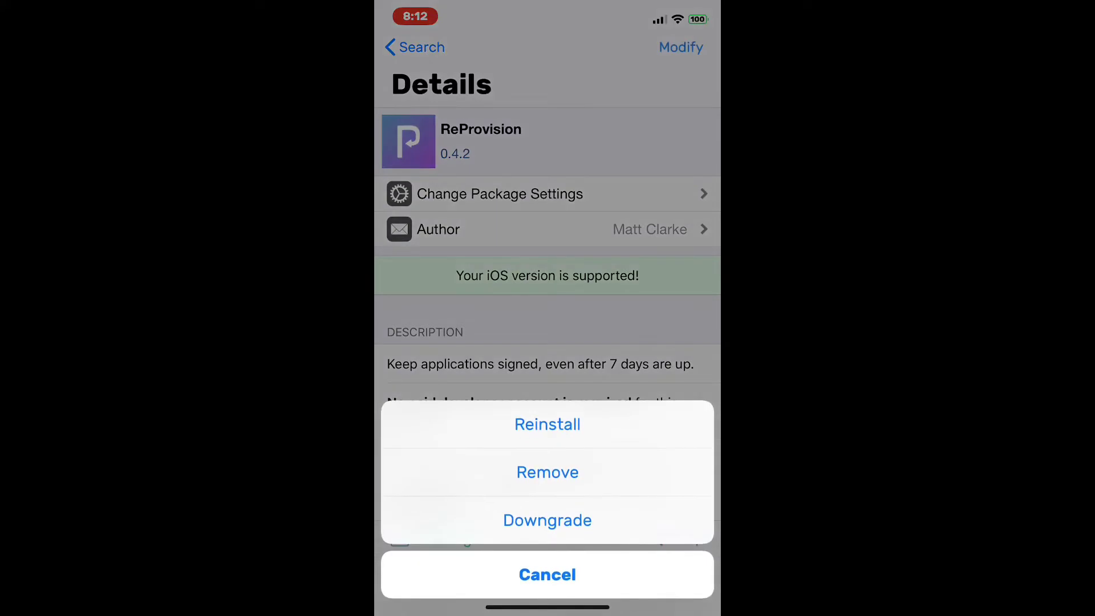
pyautogui.click(546, 573)
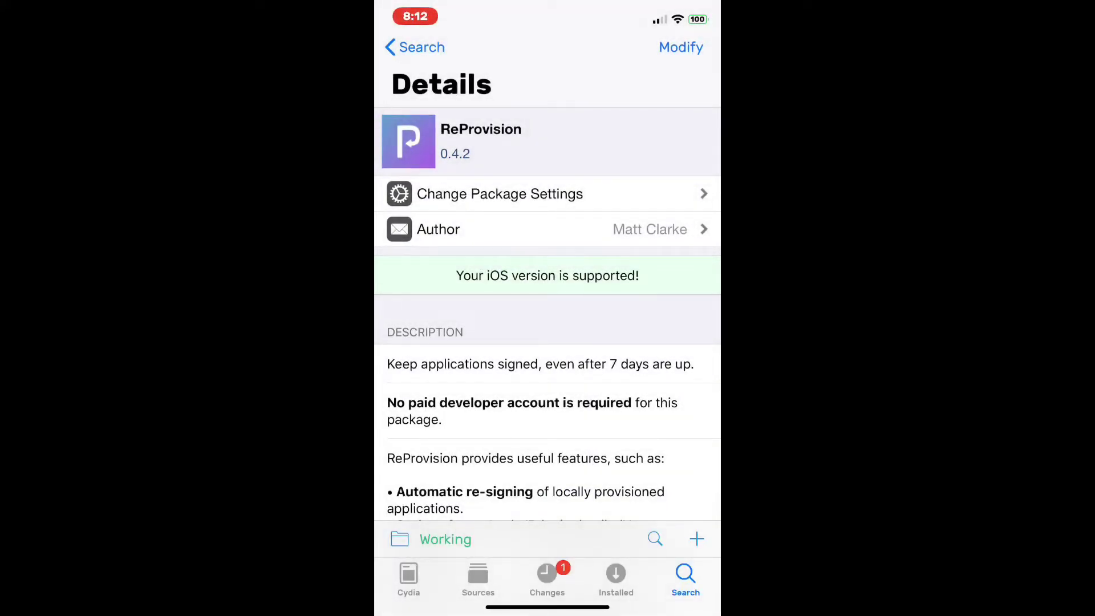
pyautogui.moveTo(547, 609); pyautogui.dragTo(547, 342)
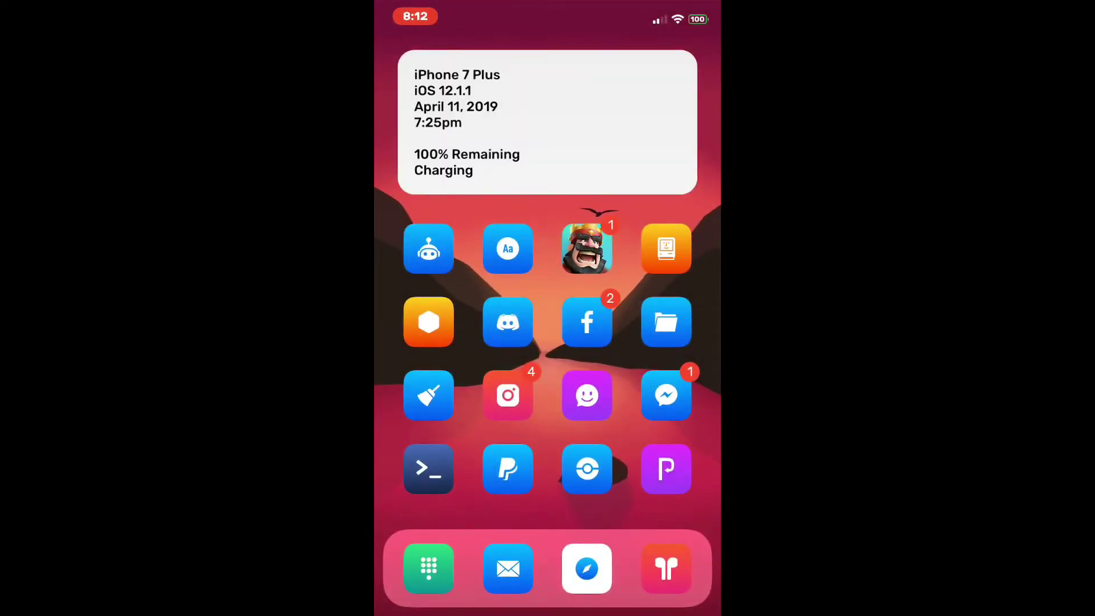
# Step: Launch ReProvision and keep automatic re-signing set to 2 Days Left in Settings
pyautogui.click(666, 468)
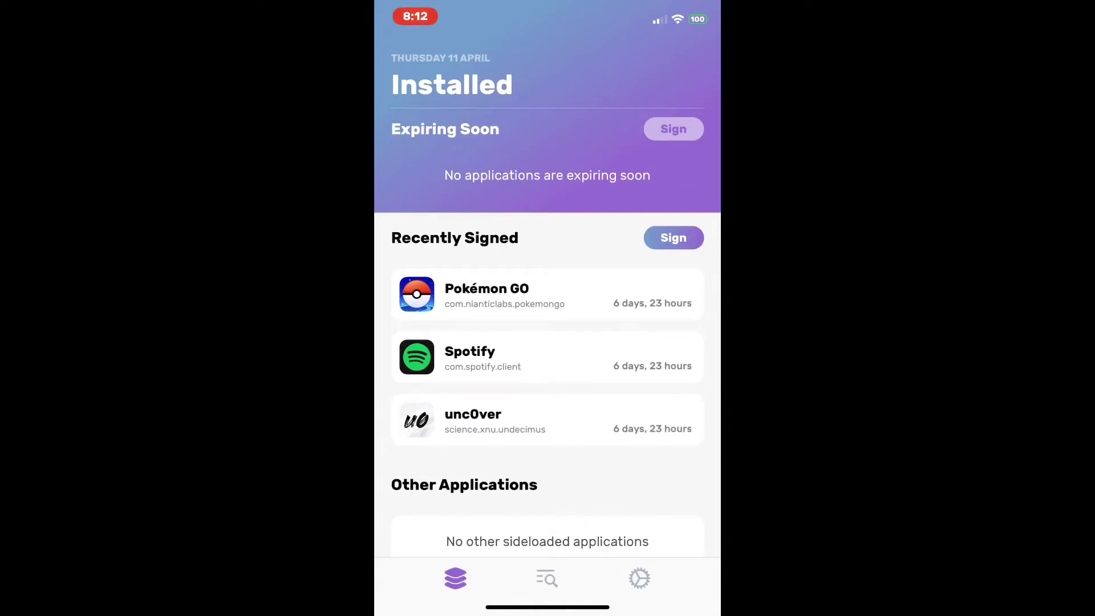
pyautogui.click(638, 578)
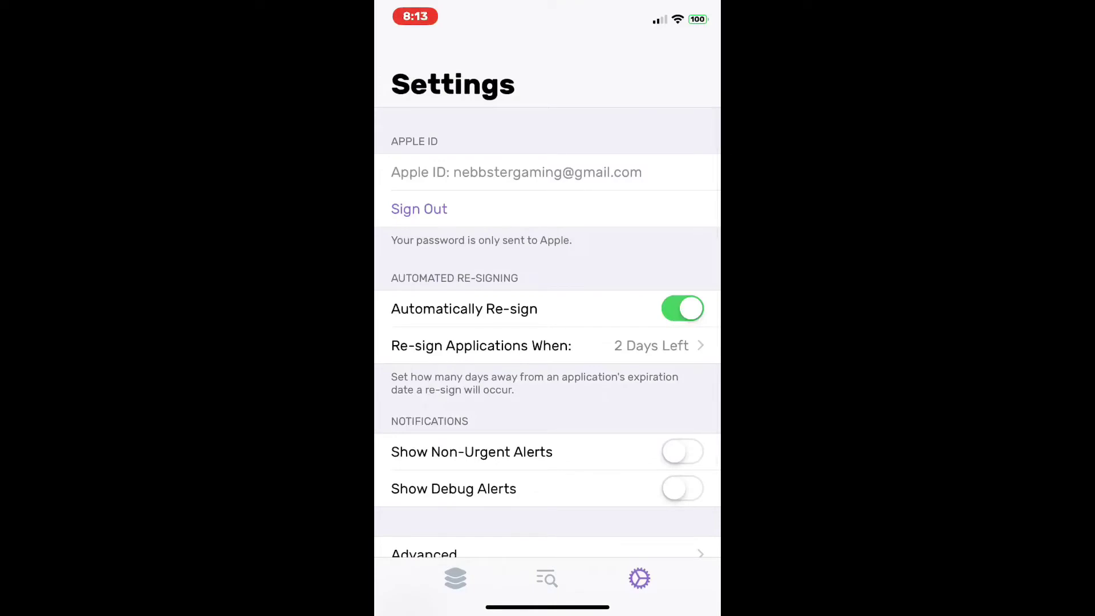
pyautogui.click(547, 345)
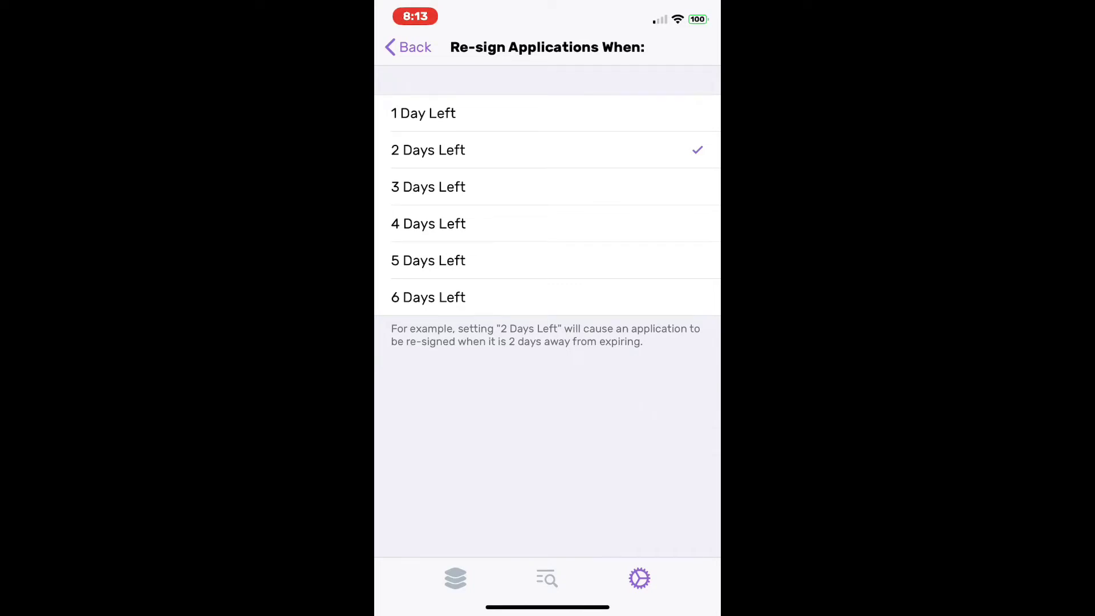
pyautogui.click(408, 47)
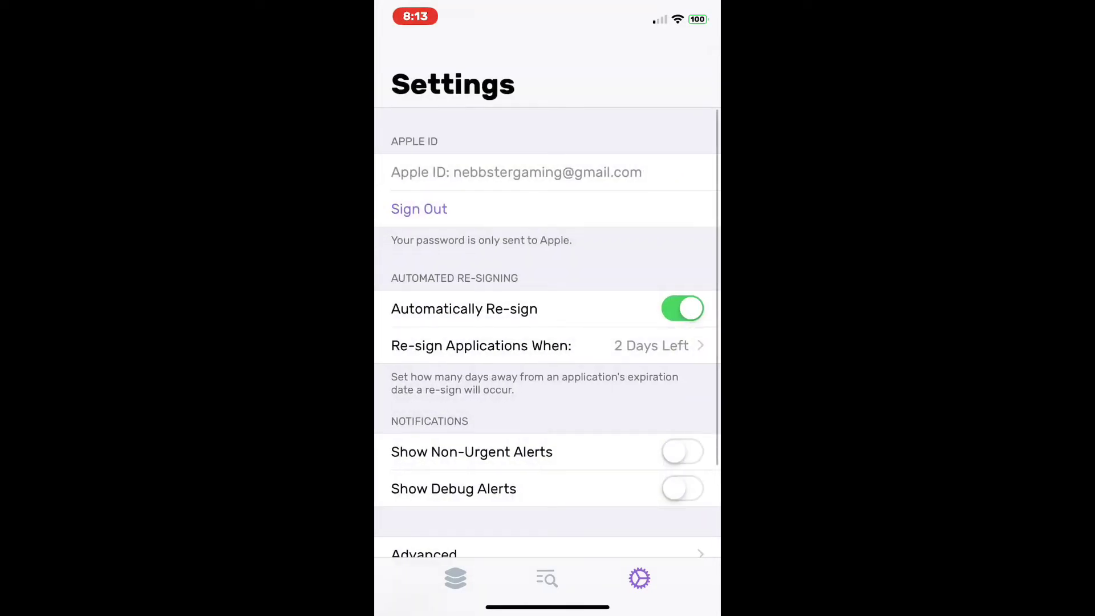
pyautogui.scroll(-5, 548, 343)
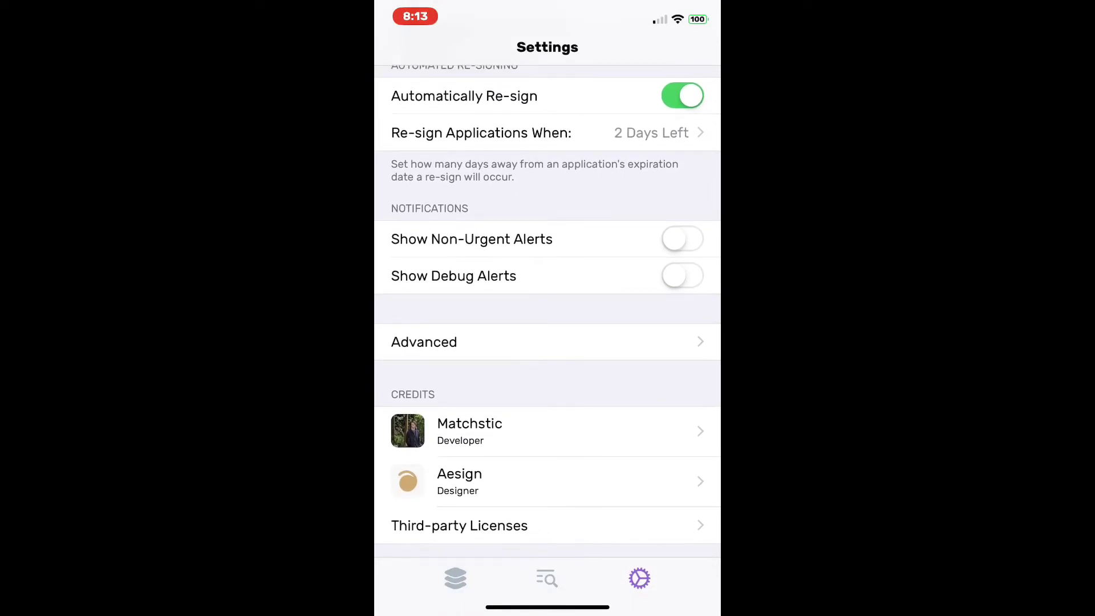
pyautogui.scroll(5, 548, 342)
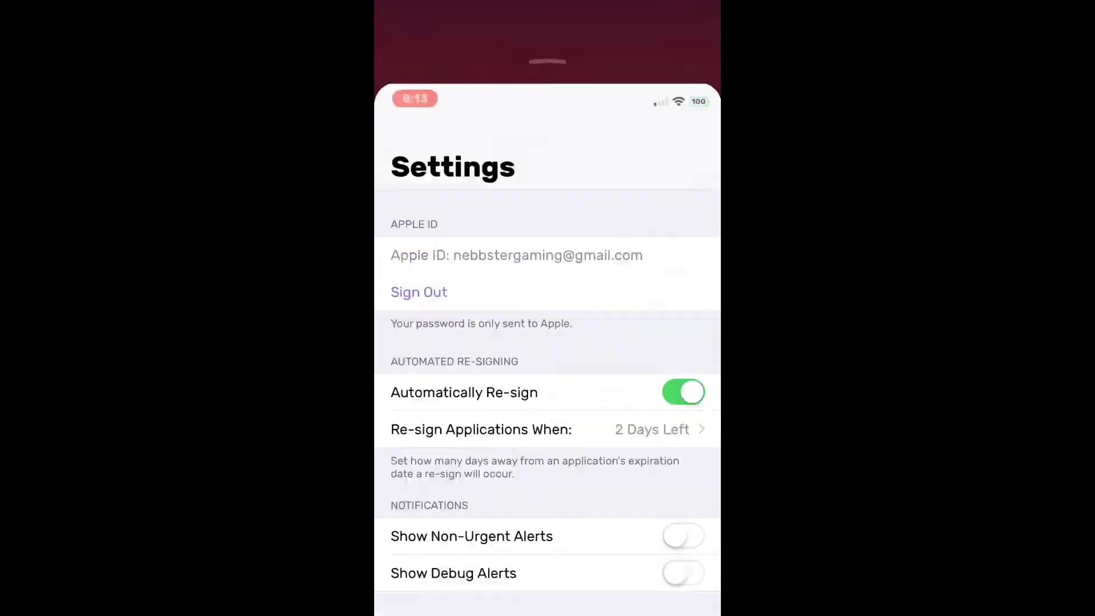
# Step: Review recently signed Pokémon GO, Spotify and unc0ver, then bring up the app switcher
pyautogui.click(455, 579)
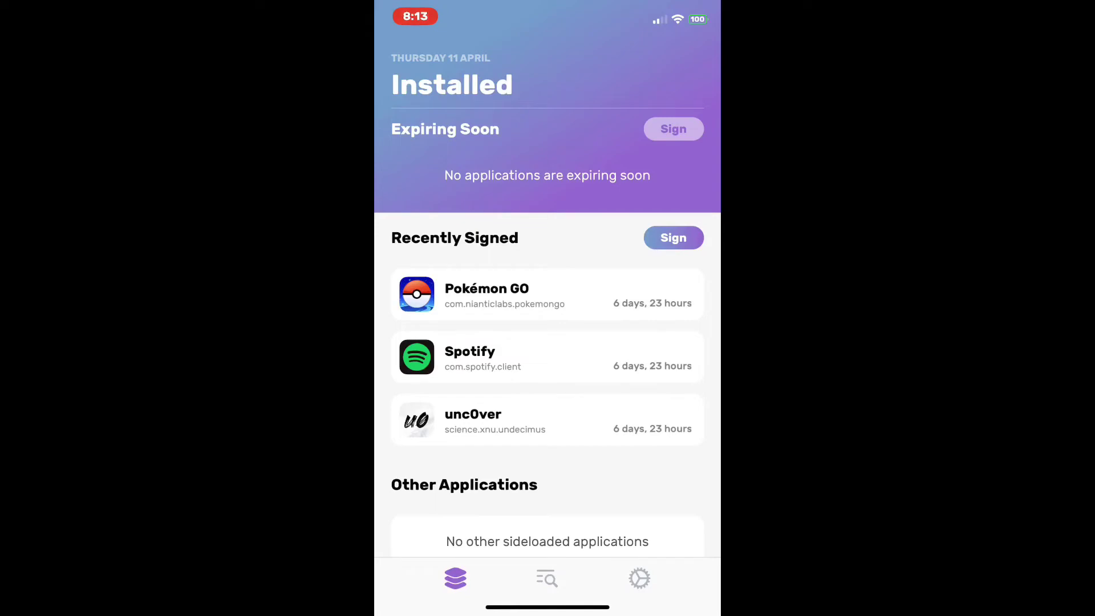
pyautogui.moveTo(548, 608); pyautogui.dragTo(513, 385)
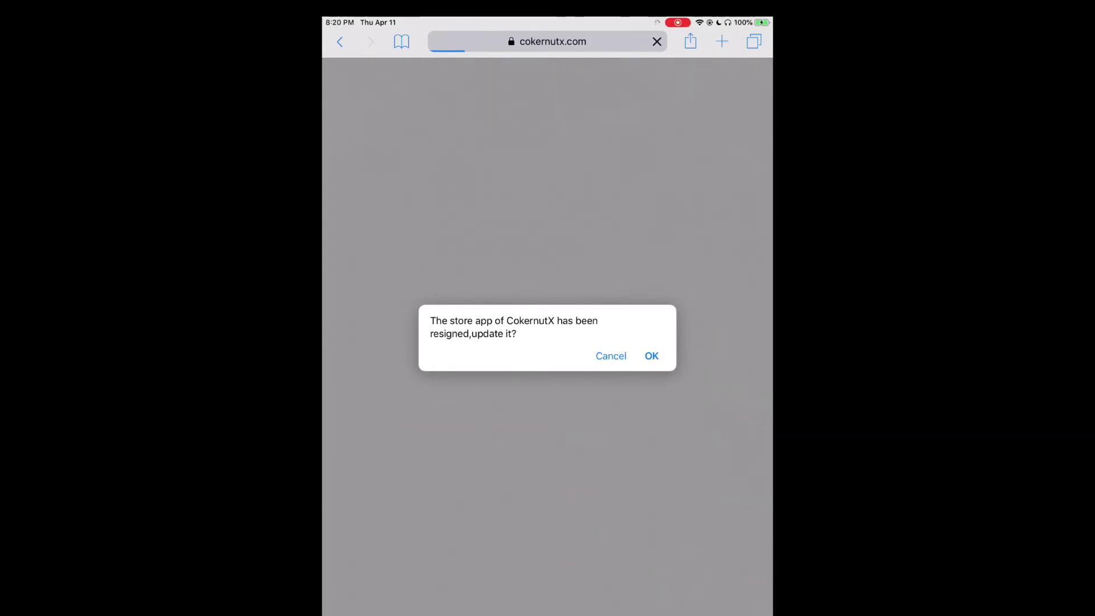
# Step: Accept the alert to update the resigned CokernutX store app
pyautogui.click(651, 355)
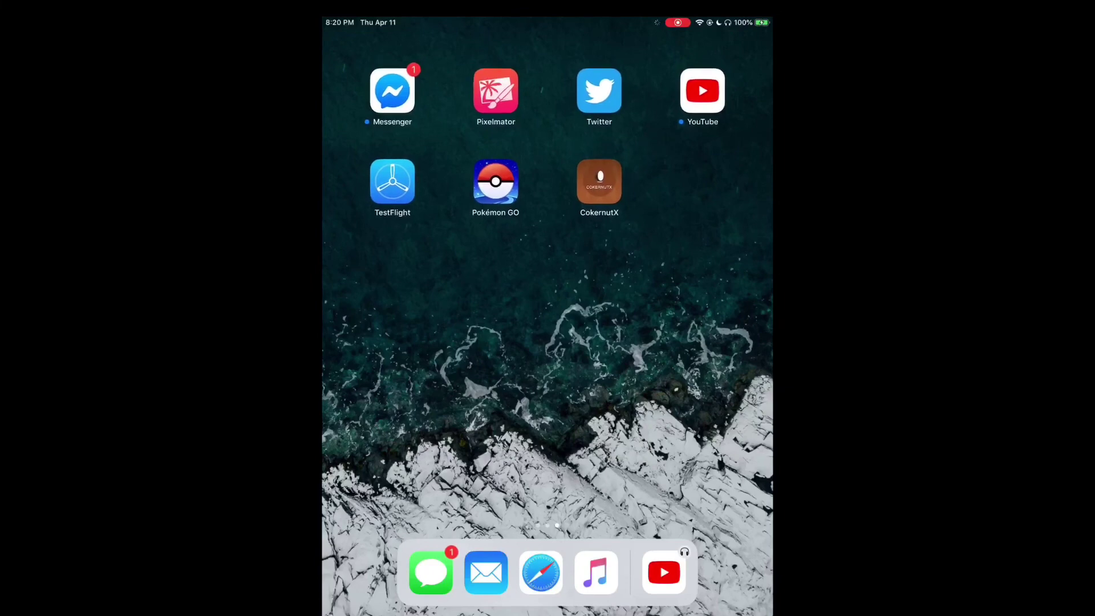
# Step: Open the Redking developer profile, confirm CokernutX is verified, and return home
pyautogui.moveTo(685, 257); pyautogui.dragTo(410, 257)
pyautogui.click(590, 274)
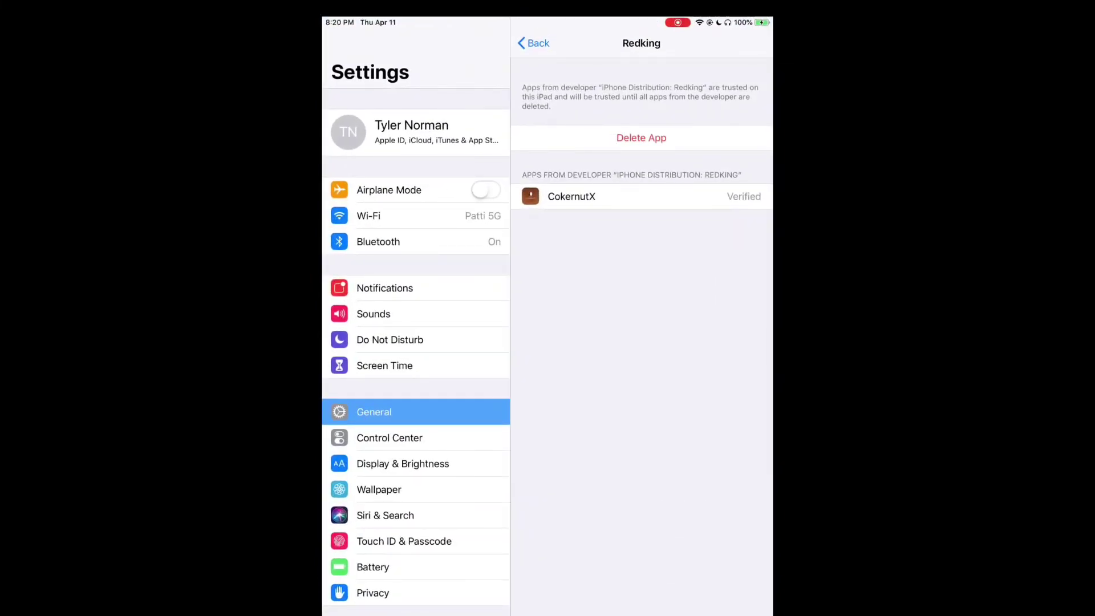
pyautogui.click(533, 43)
pyautogui.click(599, 178)
pyautogui.moveTo(548, 612); pyautogui.dragTo(548, 342)
# Step: Launch CokernutX, leave MediaBox HD, and return to the store after its Twitter link
pyautogui.moveTo(728, 343); pyautogui.dragTo(385, 343)
pyautogui.click(596, 184)
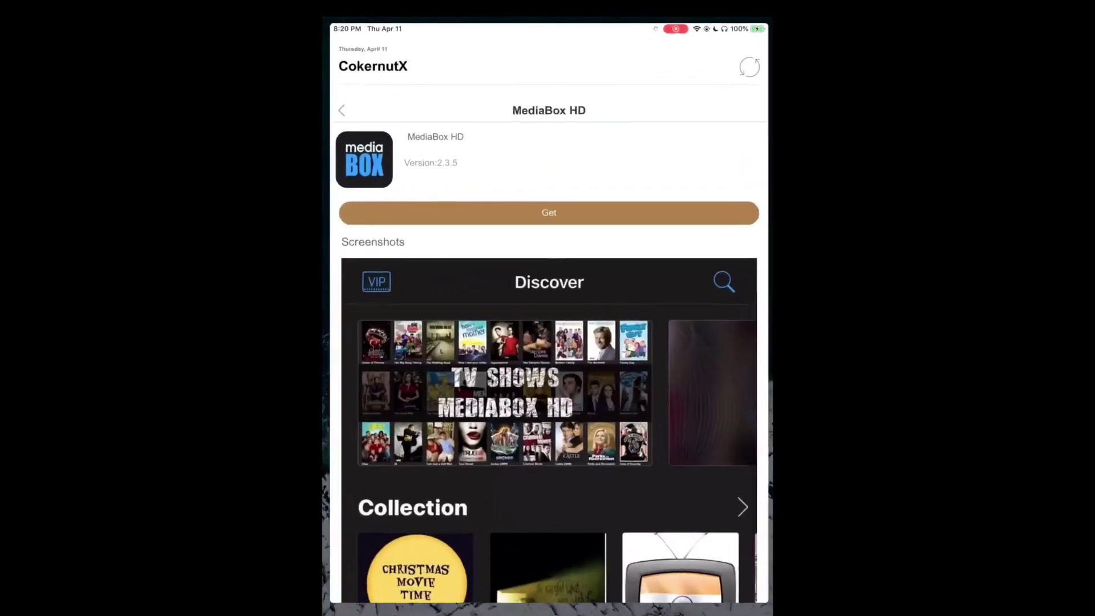
pyautogui.click(334, 107)
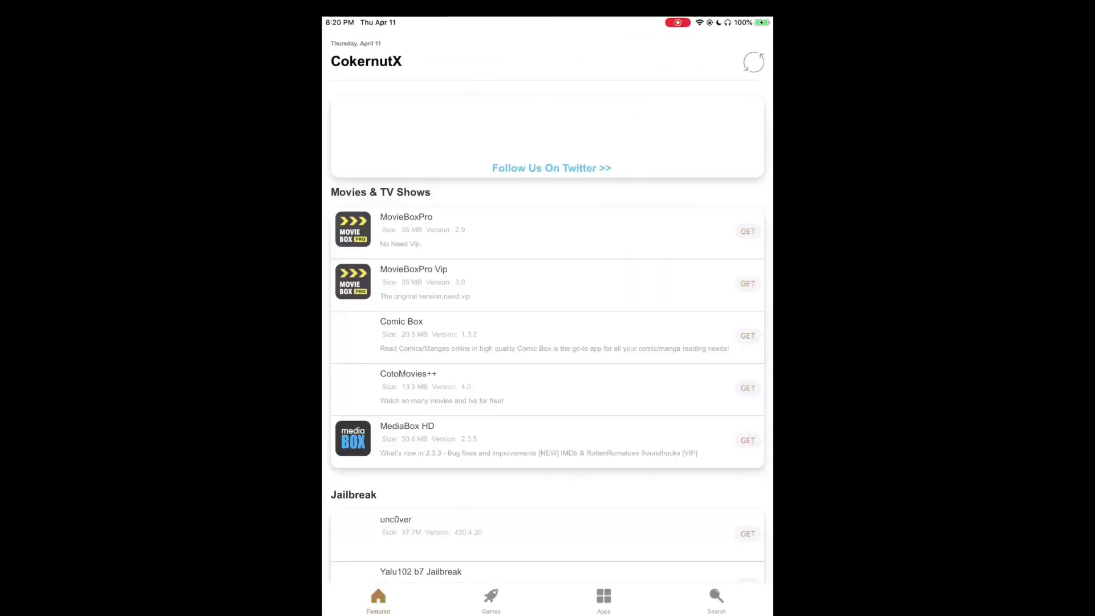
pyautogui.click(548, 167)
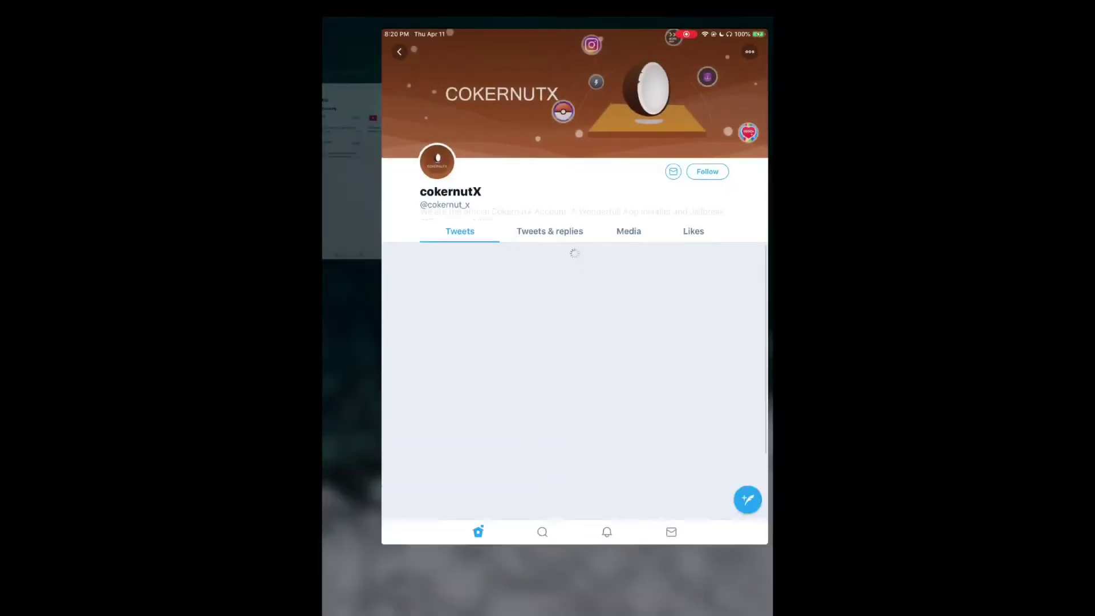
pyautogui.moveTo(548, 612); pyautogui.dragTo(548, 385)
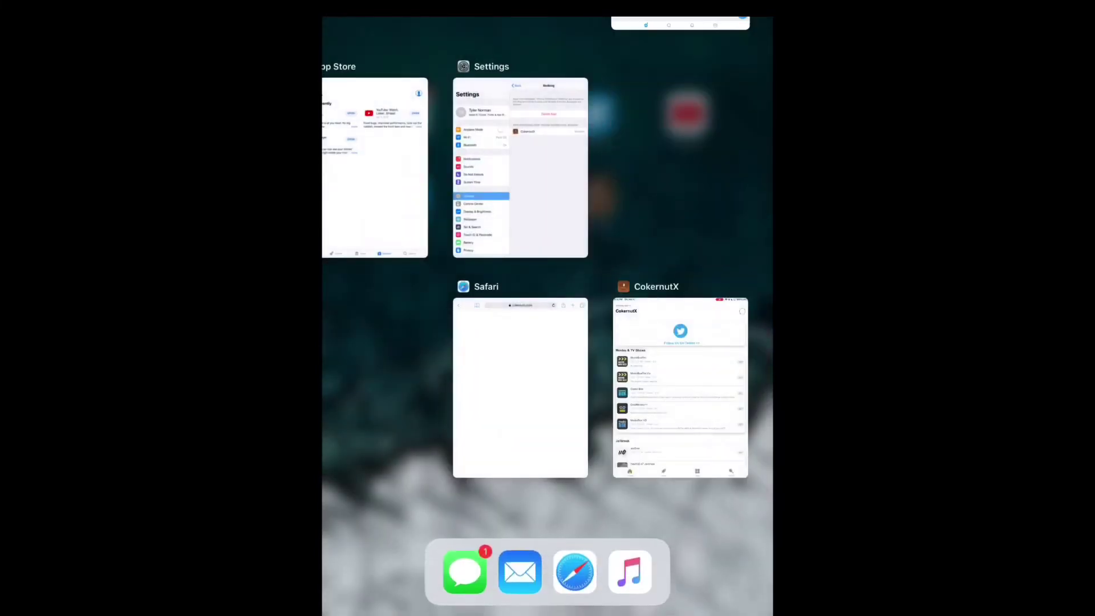
pyautogui.click(685, 403)
pyautogui.scroll(-10, 548, 342)
pyautogui.scroll(-8, 548, 342)
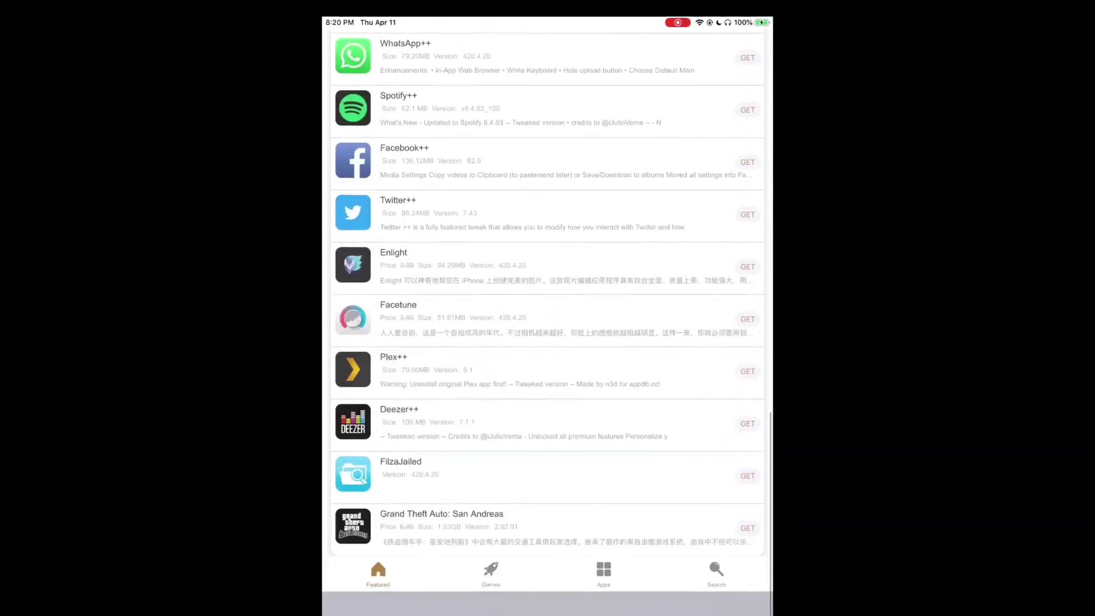
# Step: Browse the store's Games and Apps lists, ending on recommended games
pyautogui.click(490, 599)
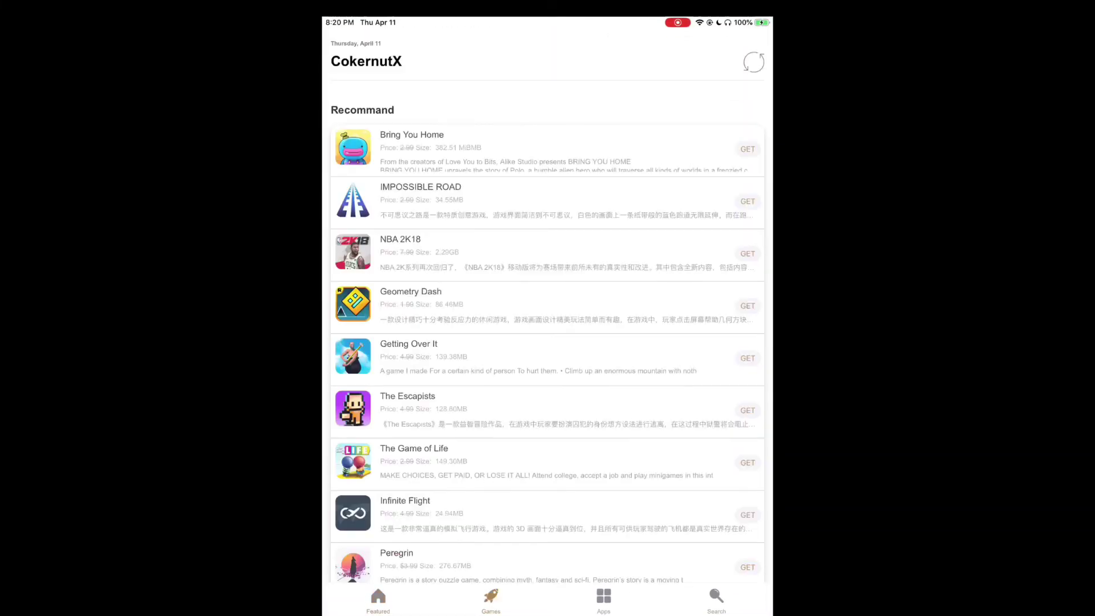
pyautogui.click(603, 599)
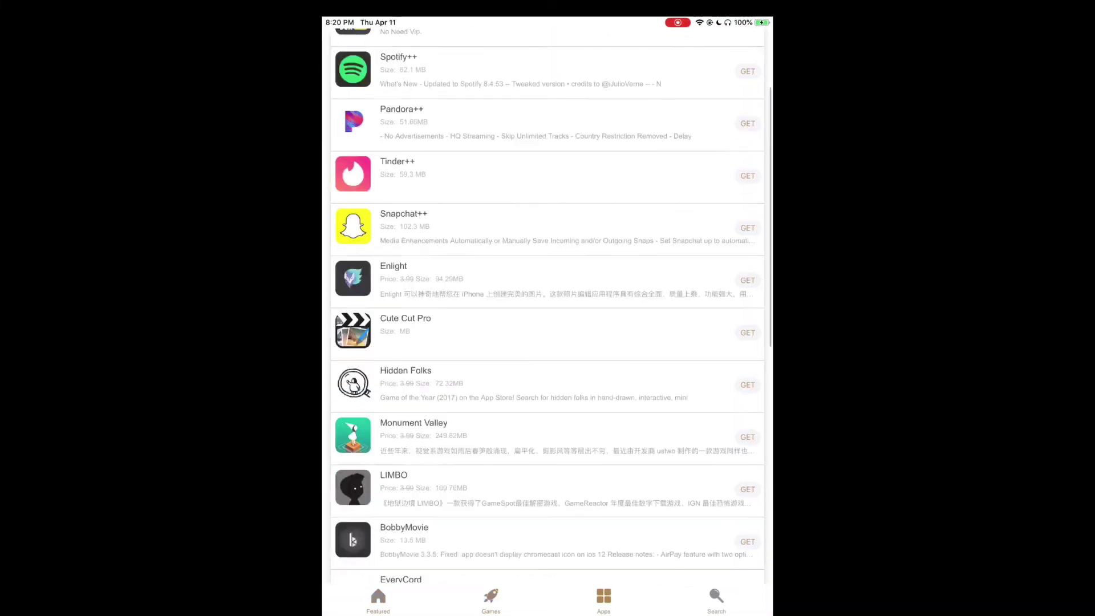
pyautogui.scroll(-10, 547, 343)
pyautogui.scroll(-6, 548, 343)
pyautogui.scroll(10, 547, 308)
pyautogui.scroll(8, 547, 308)
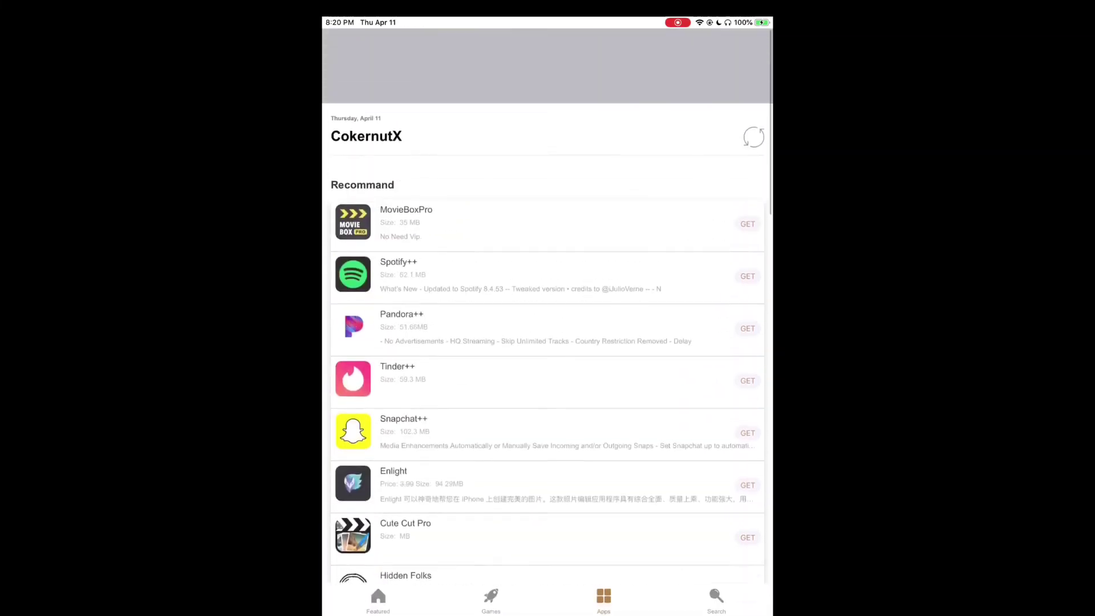
pyautogui.scroll(-4, 548, 309)
pyautogui.scroll(5, 547, 308)
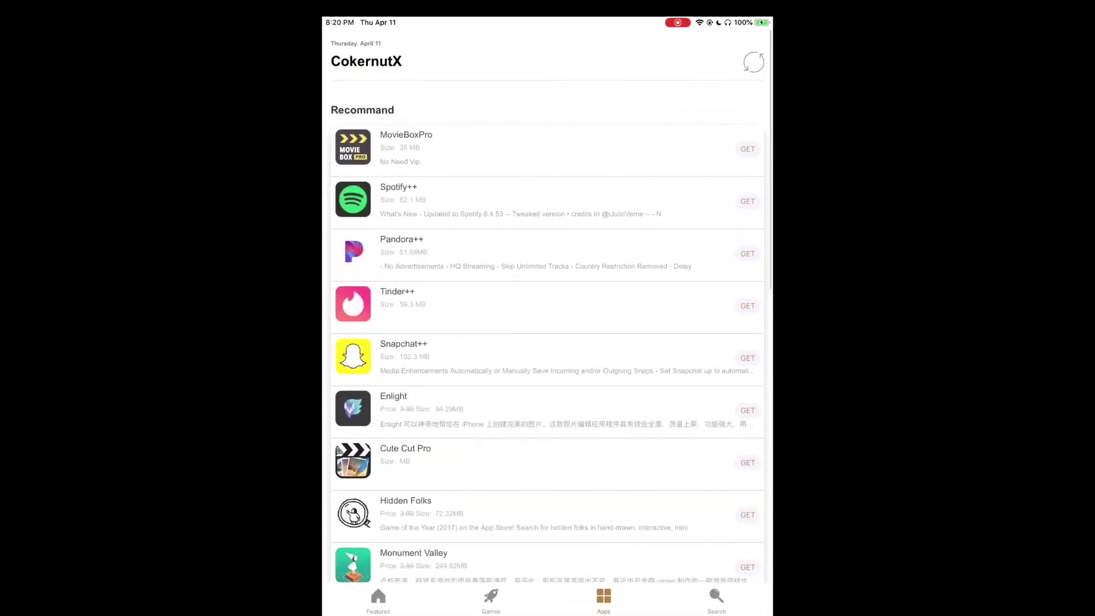
pyautogui.click(489, 599)
pyautogui.scroll(-5, 547, 343)
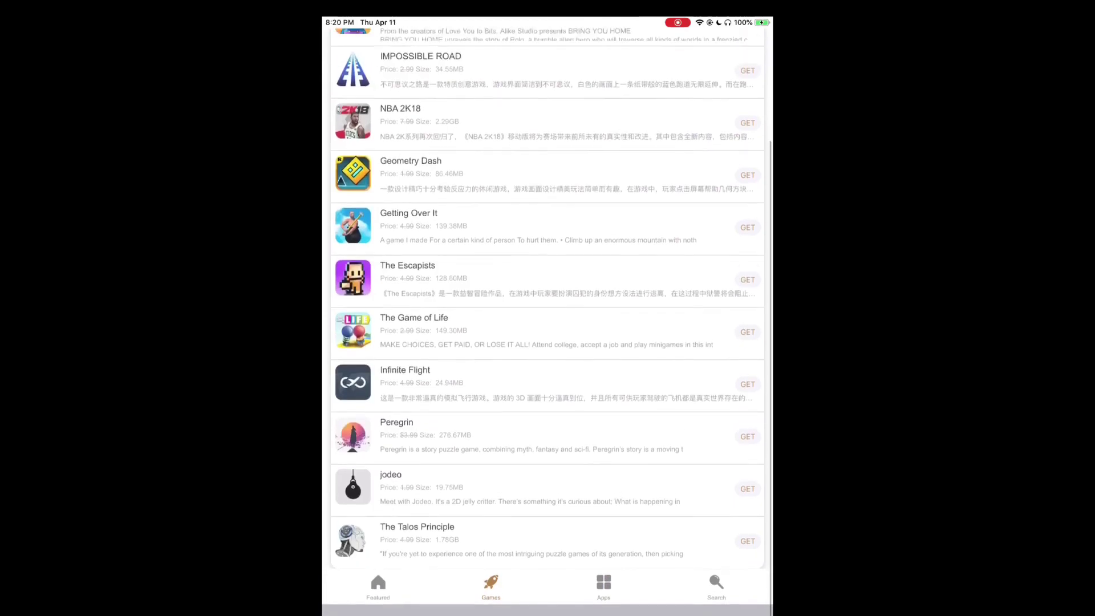
pyautogui.scroll(5, 548, 342)
pyautogui.scroll(-4, 547, 343)
pyautogui.scroll(4, 548, 308)
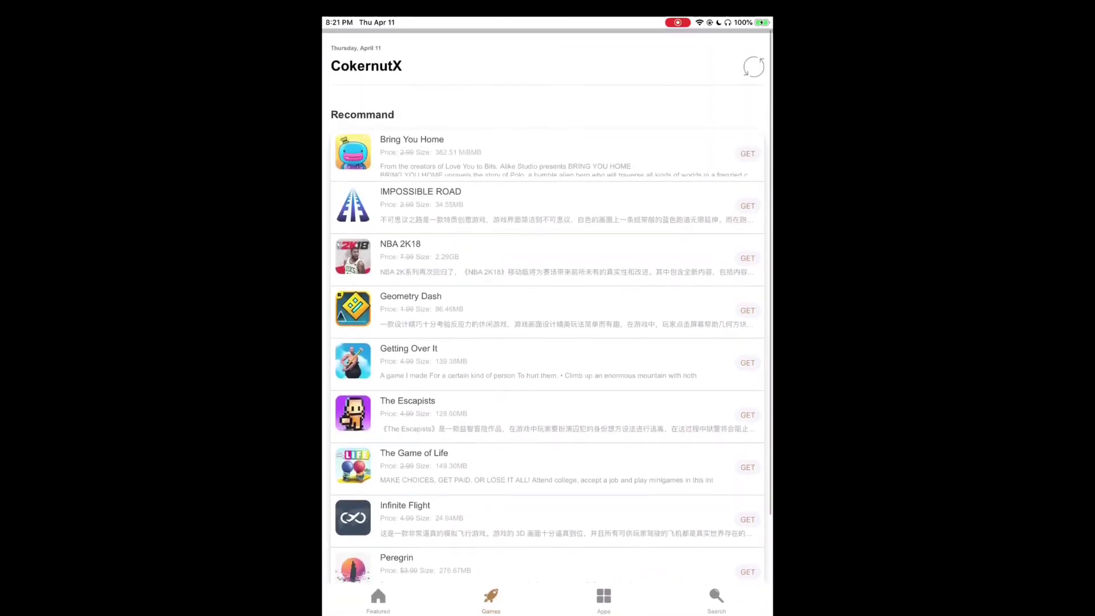
pyautogui.scroll(-5, 547, 308)
pyautogui.scroll(5, 547, 308)
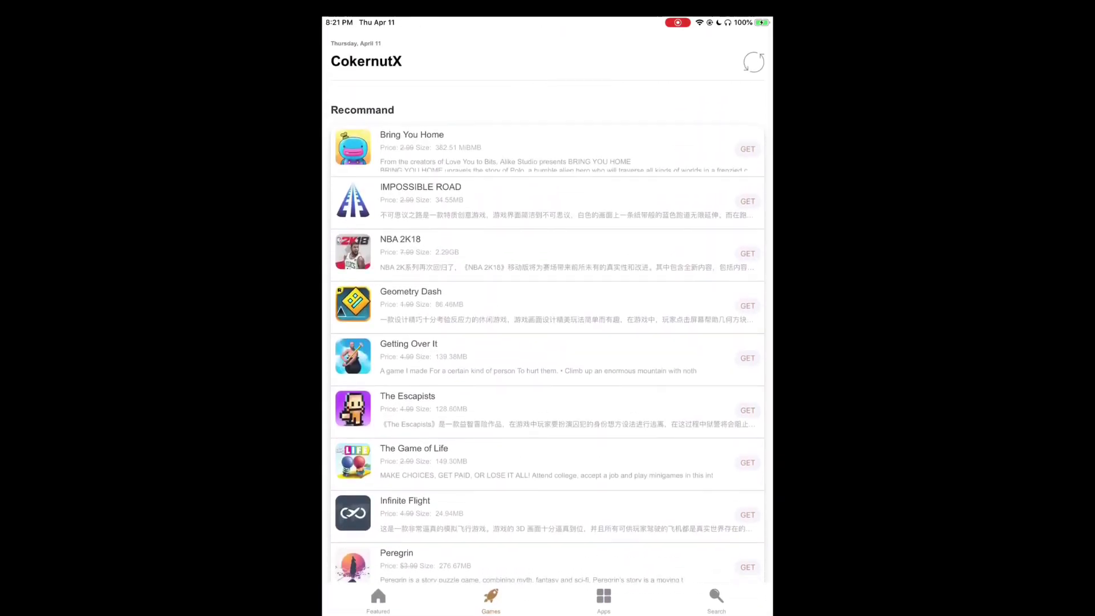